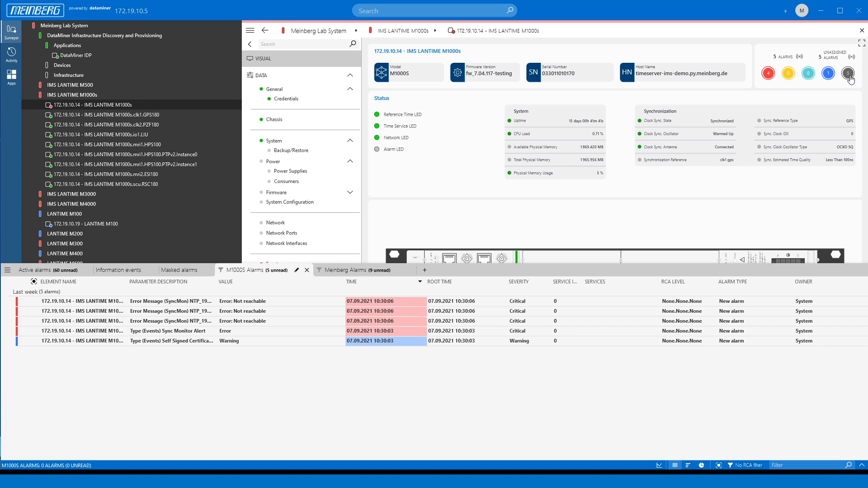
Review the M1000S Alarms filter definition and its matching alarms, and browse the list of information events.
left_click(298, 271)
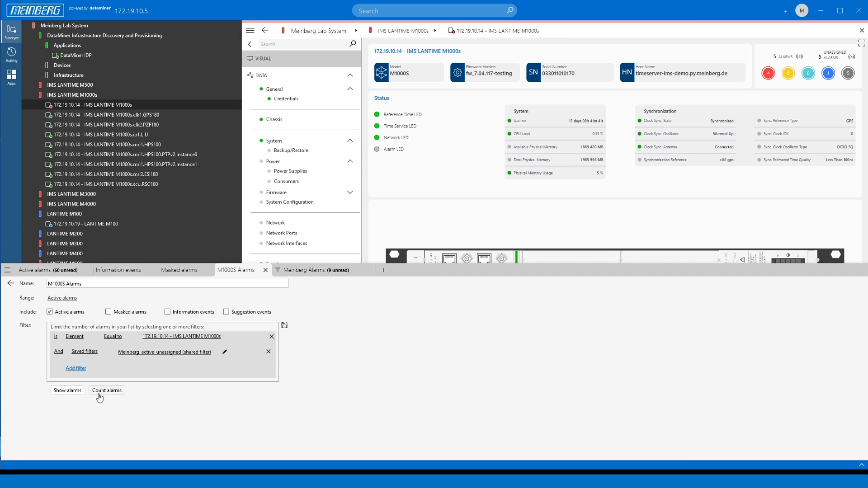
left_click(72, 393)
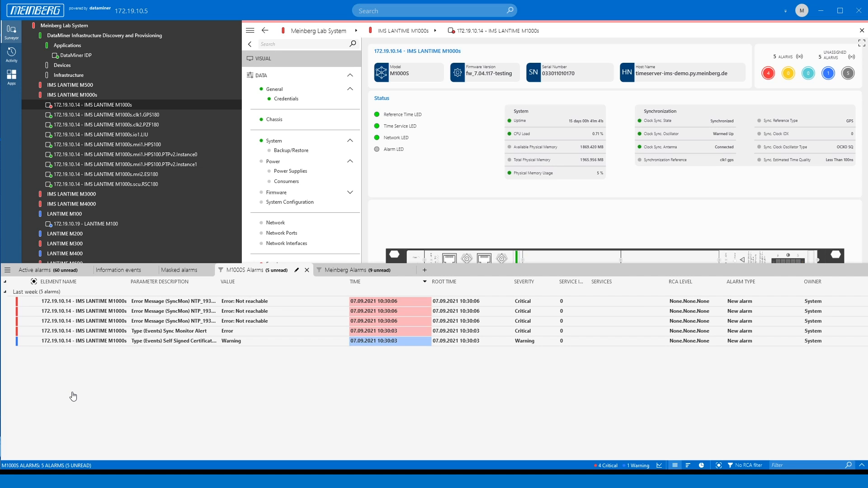
left_click(122, 271)
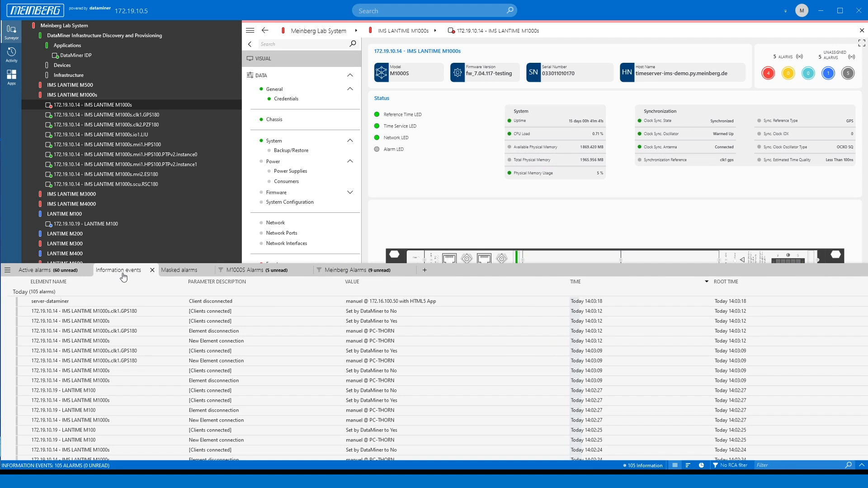
scroll(310, 314, "down", 10)
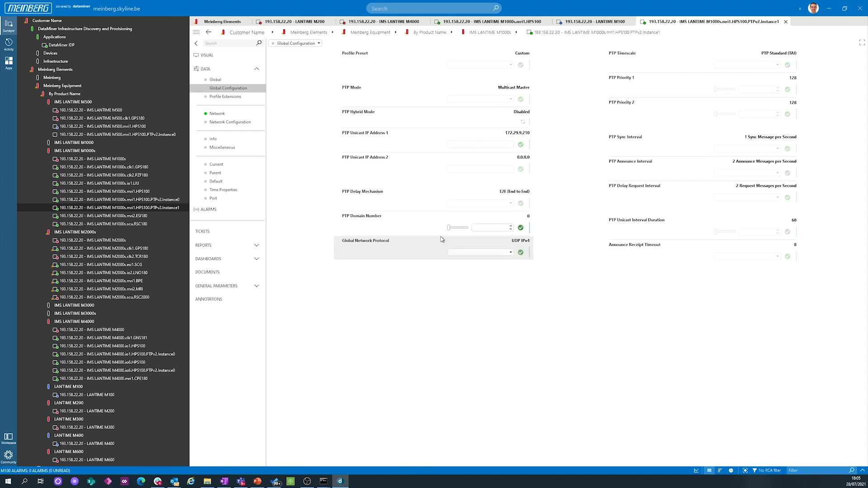
View the network data of the IMS LANTIME M1000s HPS100 PTPv2.Instance1 element.
left_click(226, 111)
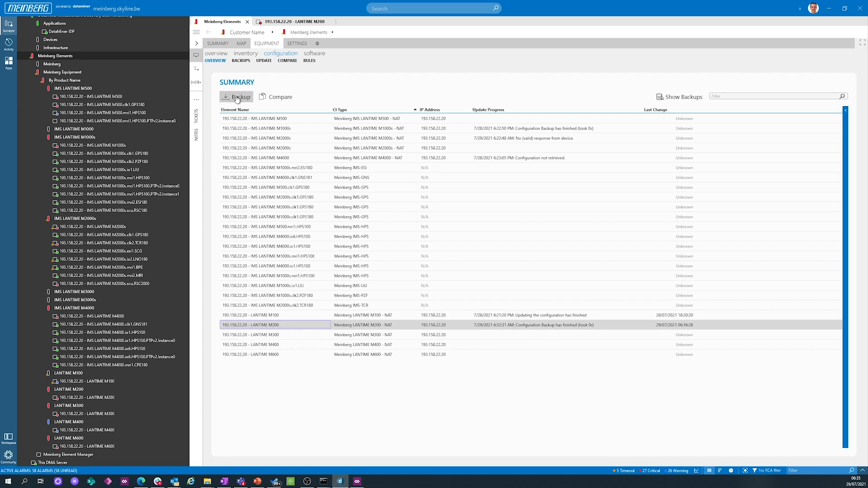
Take a configuration backup of type Running for the LANTIME M200 element.
left_click(236, 97)
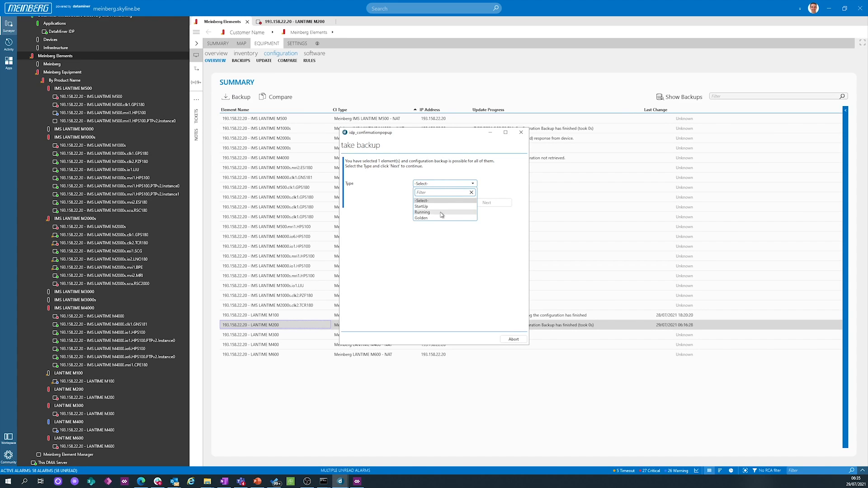
left_click(441, 212)
left_click(481, 204)
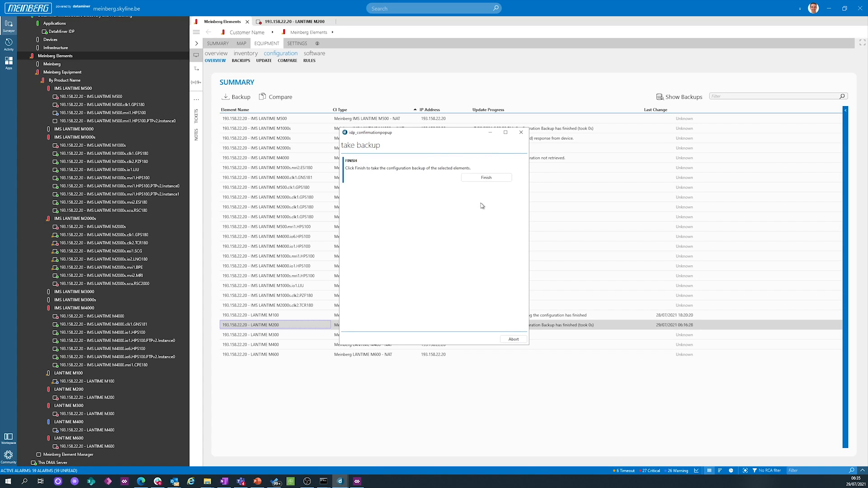
left_click(484, 178)
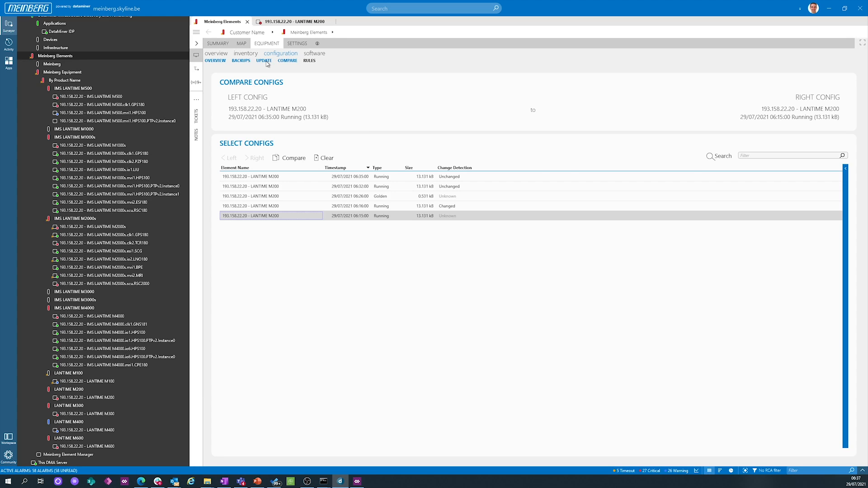
Update the LANTIME M200 configuration from its Running backup dated 29/07/2021 06:15:00.
left_click(265, 62)
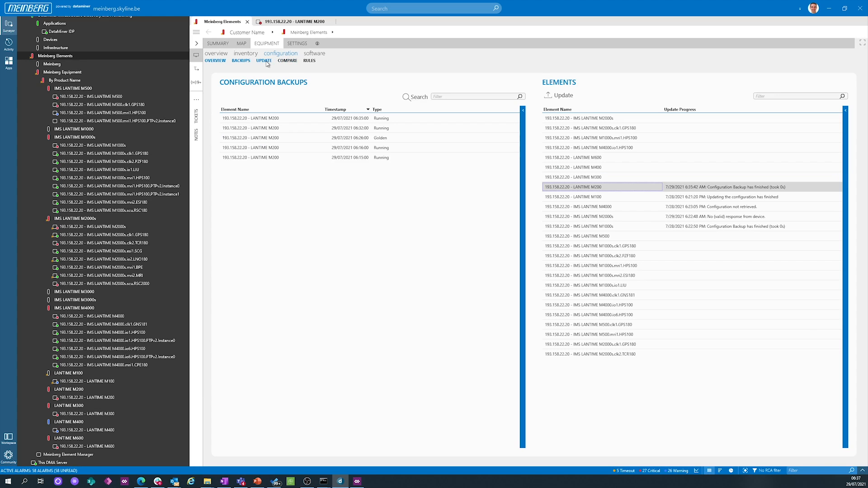
left_click(269, 159)
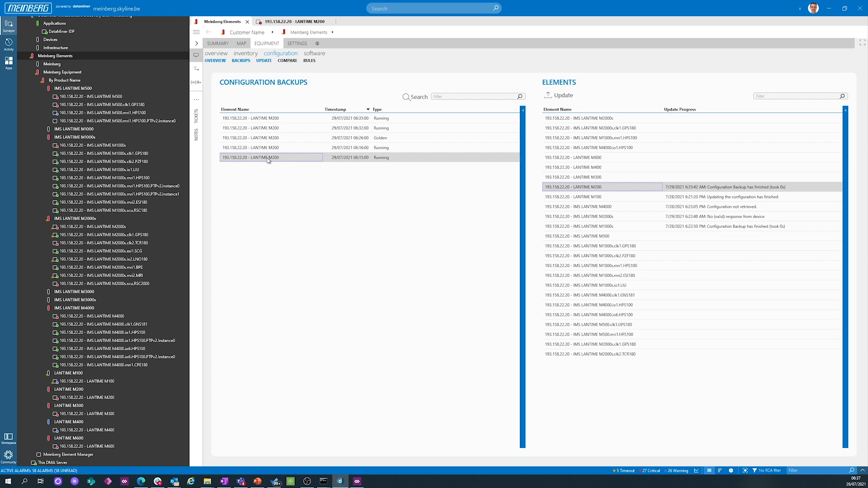
left_click(563, 97)
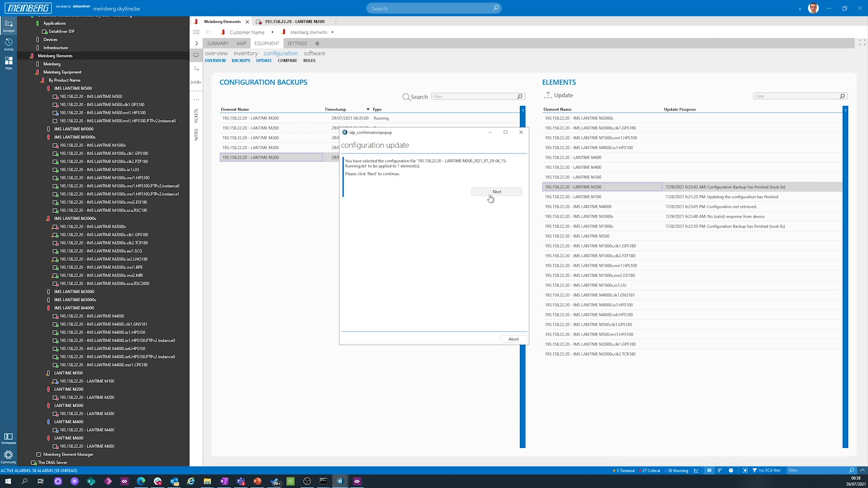
left_click(492, 193)
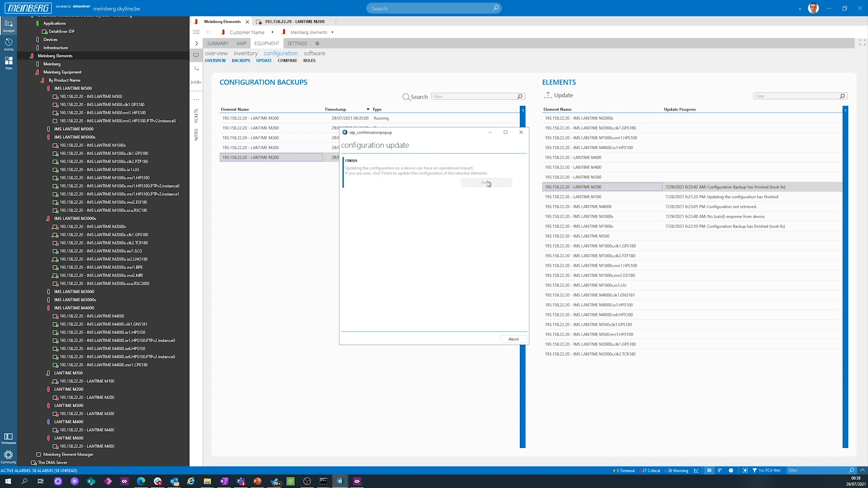
left_click(488, 183)
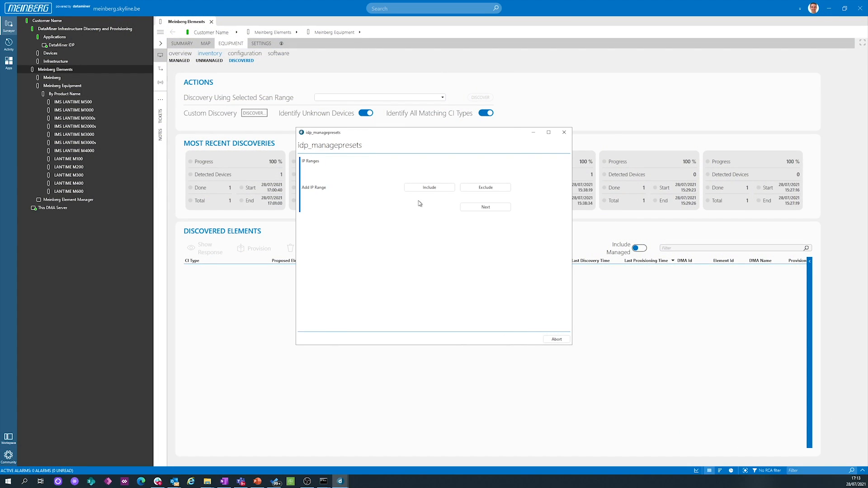
Set up a custom discovery including the IP range 193.158.22.20 to 193.158.22.20, by CI Type, covering all CI types.
left_click(423, 189)
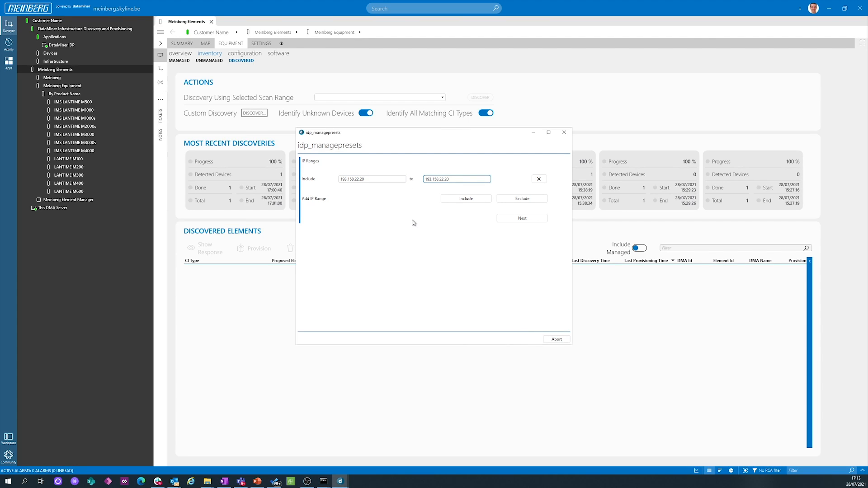
left_click(512, 219)
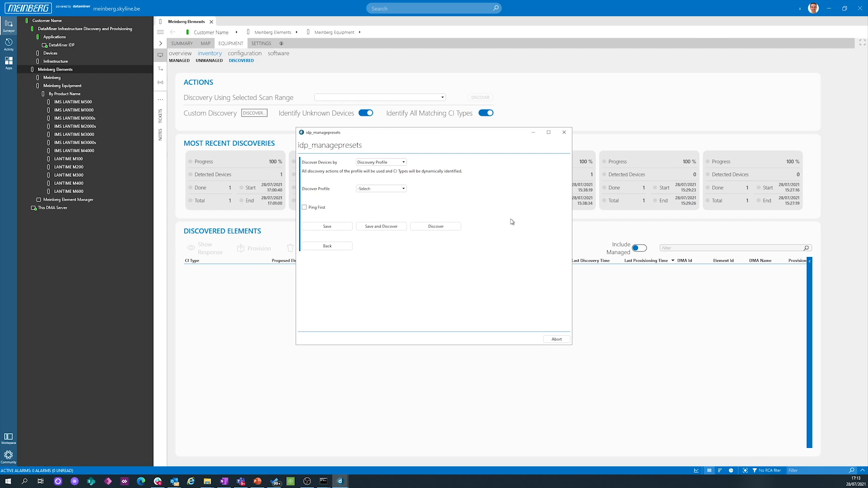
left_click(371, 169)
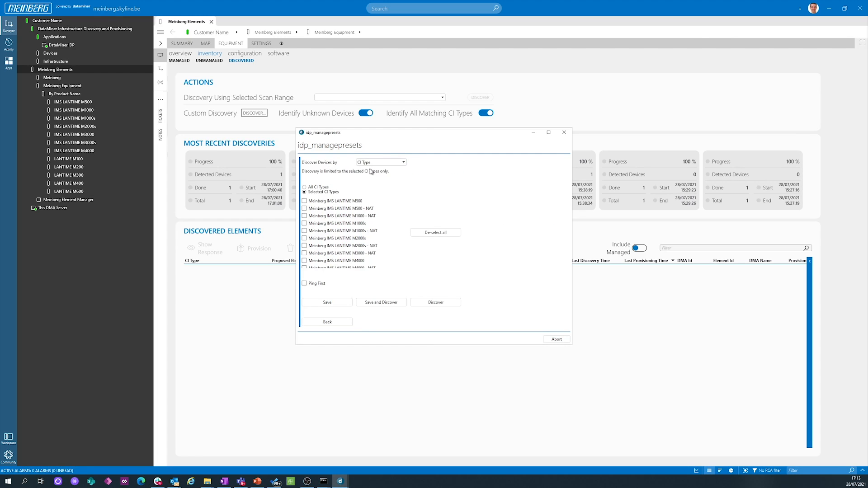
left_click(310, 187)
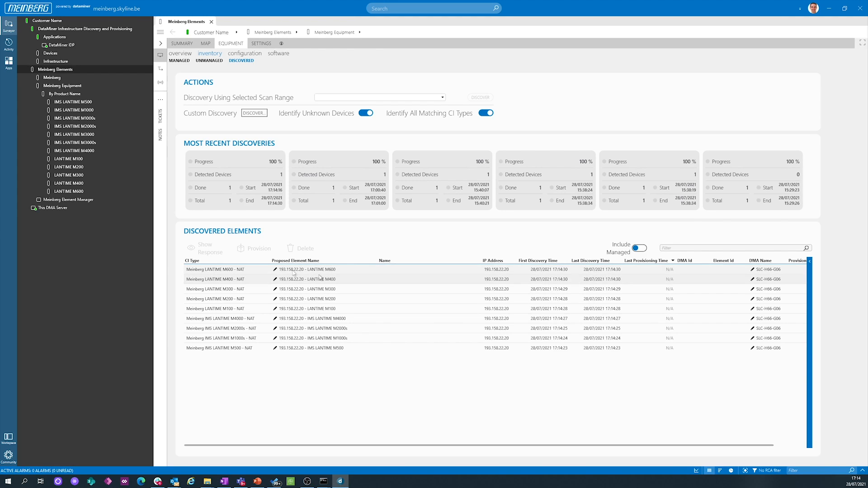
Provision all discovered elements, from LANTIME M600 through IMS LANTIME M500.
left_click(296, 271)
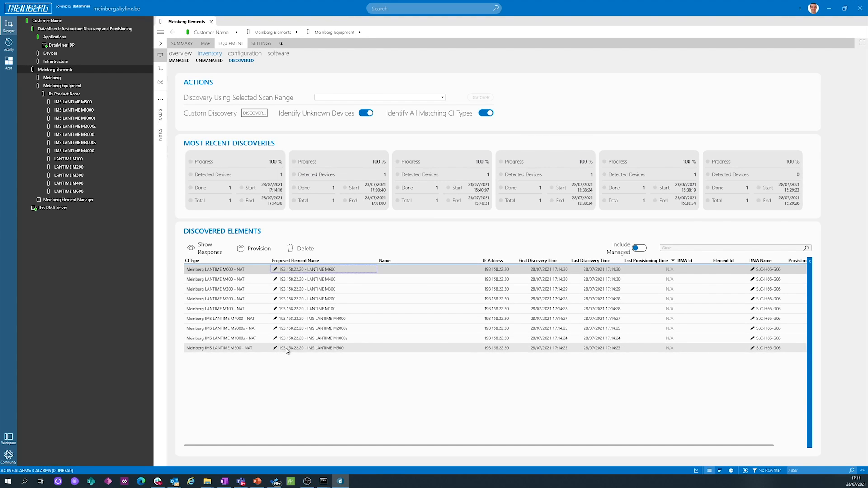
left_click(287, 348, "shift")
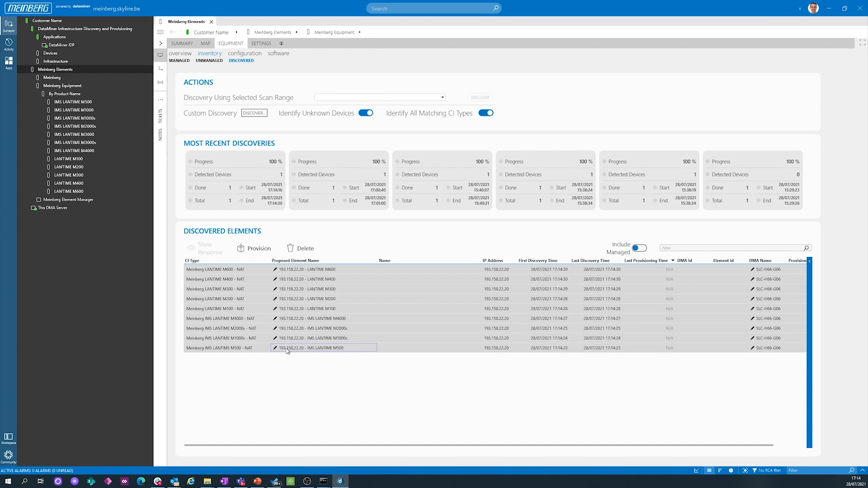
left_click(263, 248)
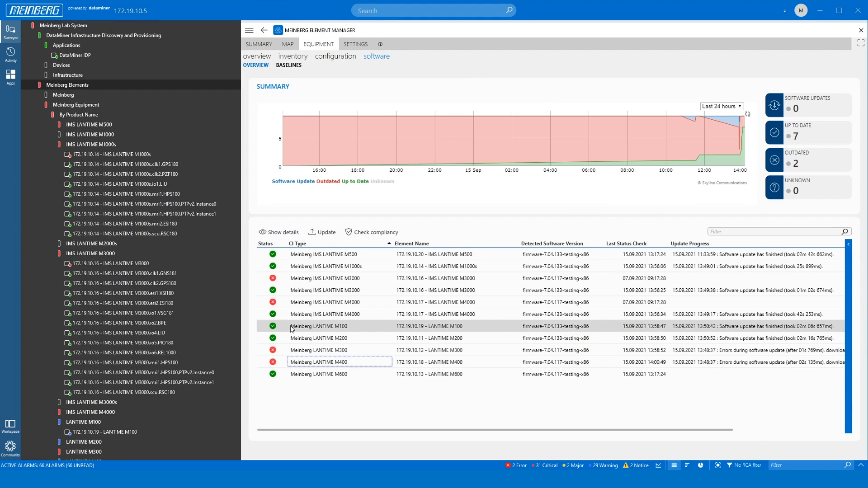
Set the software version baseline to firmware-7.04.117-testing-x86 for the IMS LANTIME M4000, LANTIME M100 and LANTIME M200 types.
left_click(296, 66)
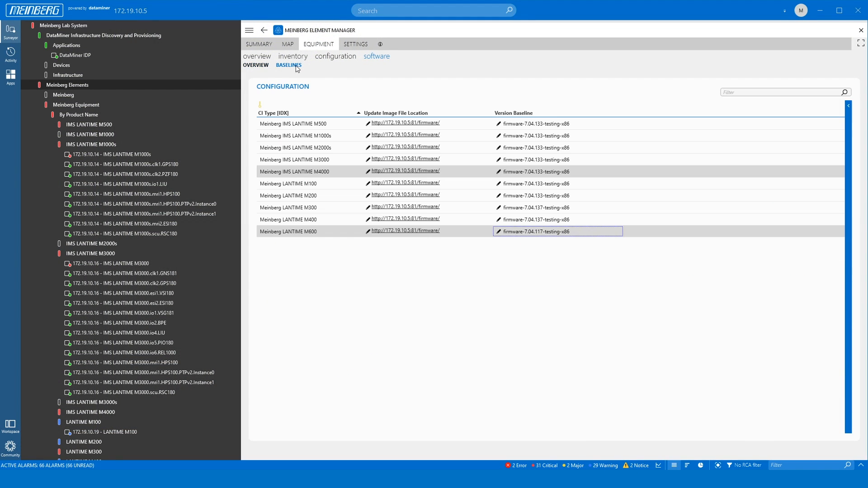
left_click(498, 172)
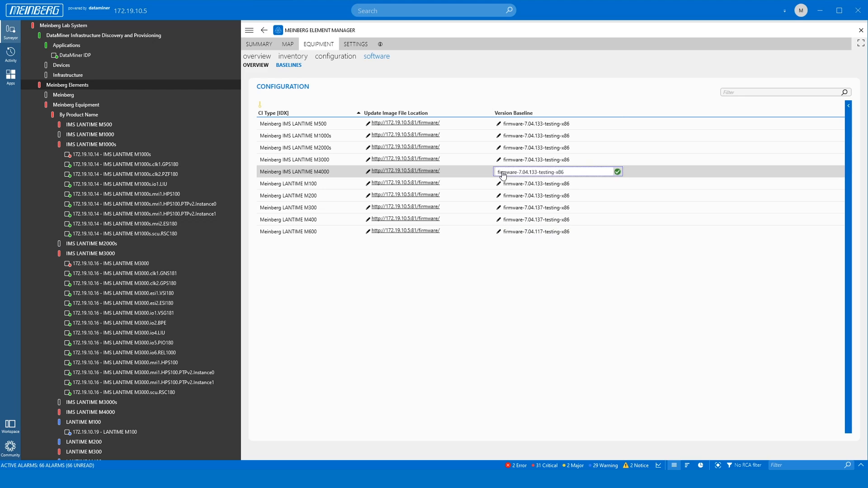
type("firmware-7.04.117-testing-x86")
left_click(499, 185)
type("firmware-7.04.117-testing-x86")
left_click(500, 197)
type("firmware-7.04.117-testing-x86")
left_click(617, 172)
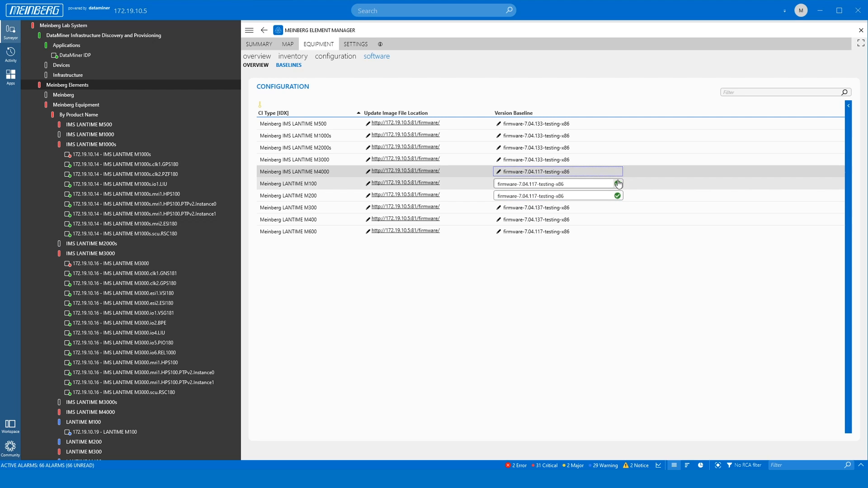
left_click(618, 183)
left_click(618, 196)
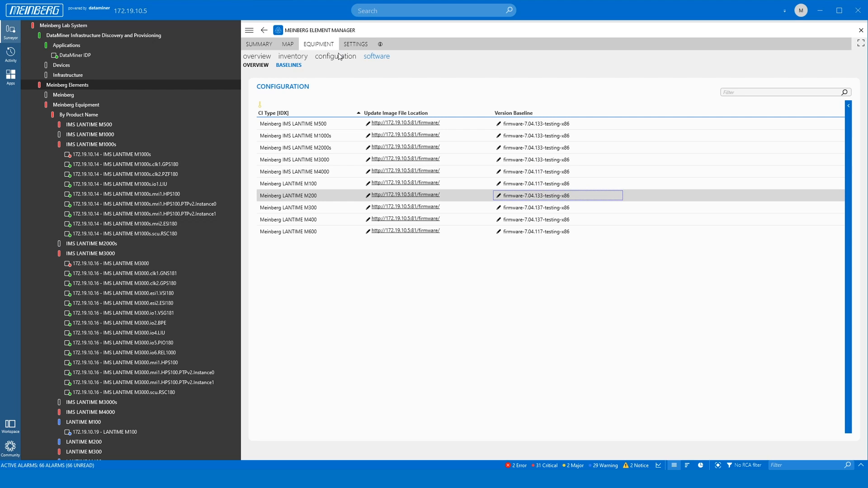
Start a software update for the 172.19.10.17 IMS LANTIME M4000, LANTIME M100 and LANTIME M200 elements.
left_click(264, 66)
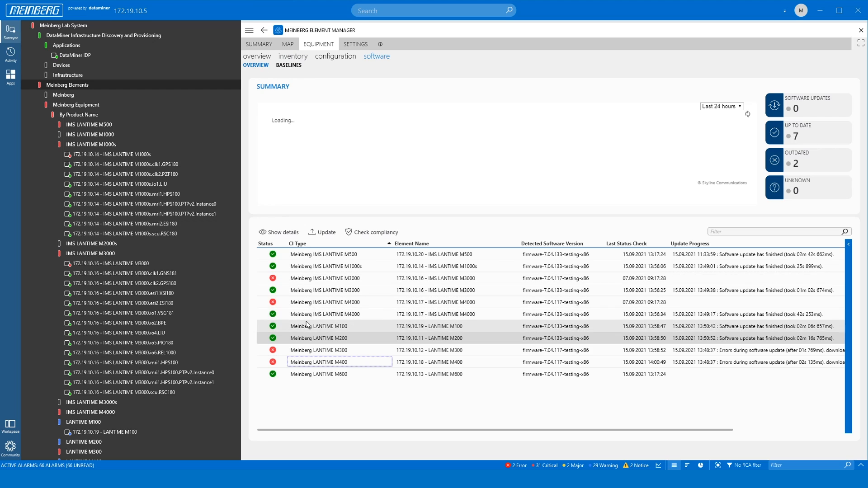
left_click(310, 315, "shift")
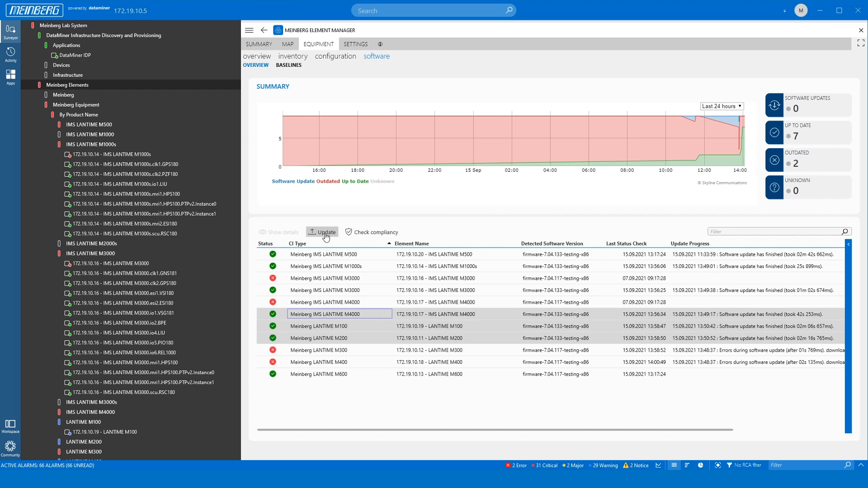
left_click(326, 233)
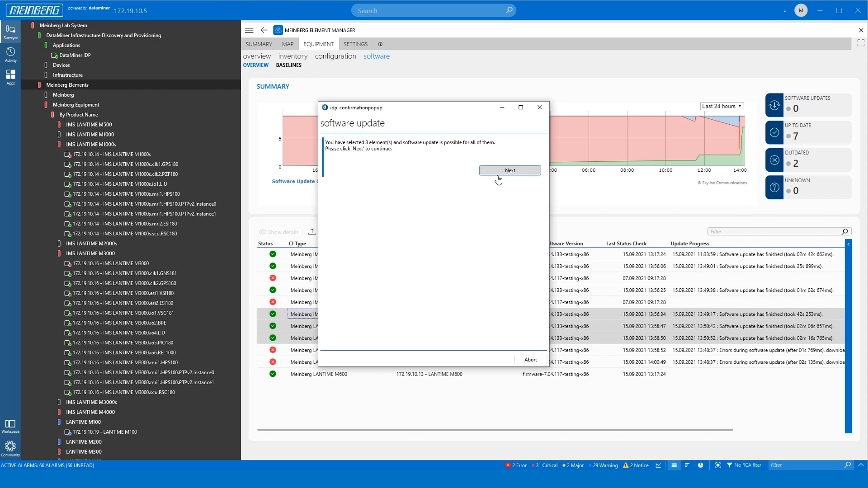
left_click(498, 174)
left_click(499, 163)
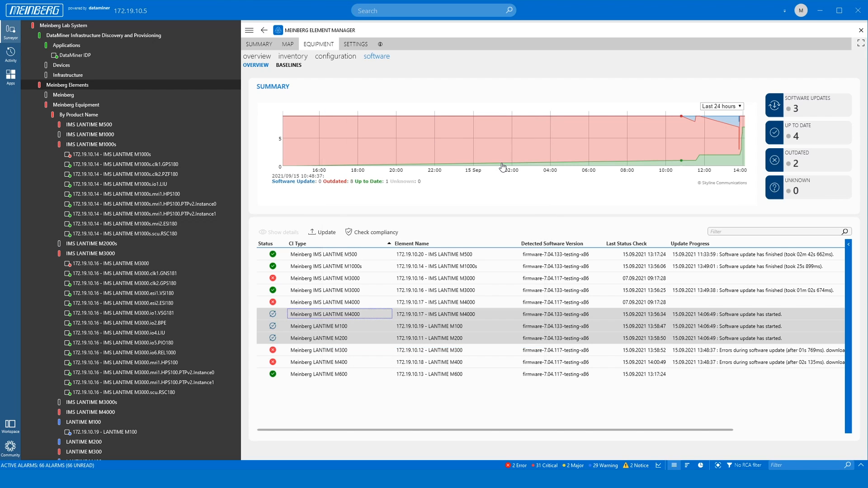